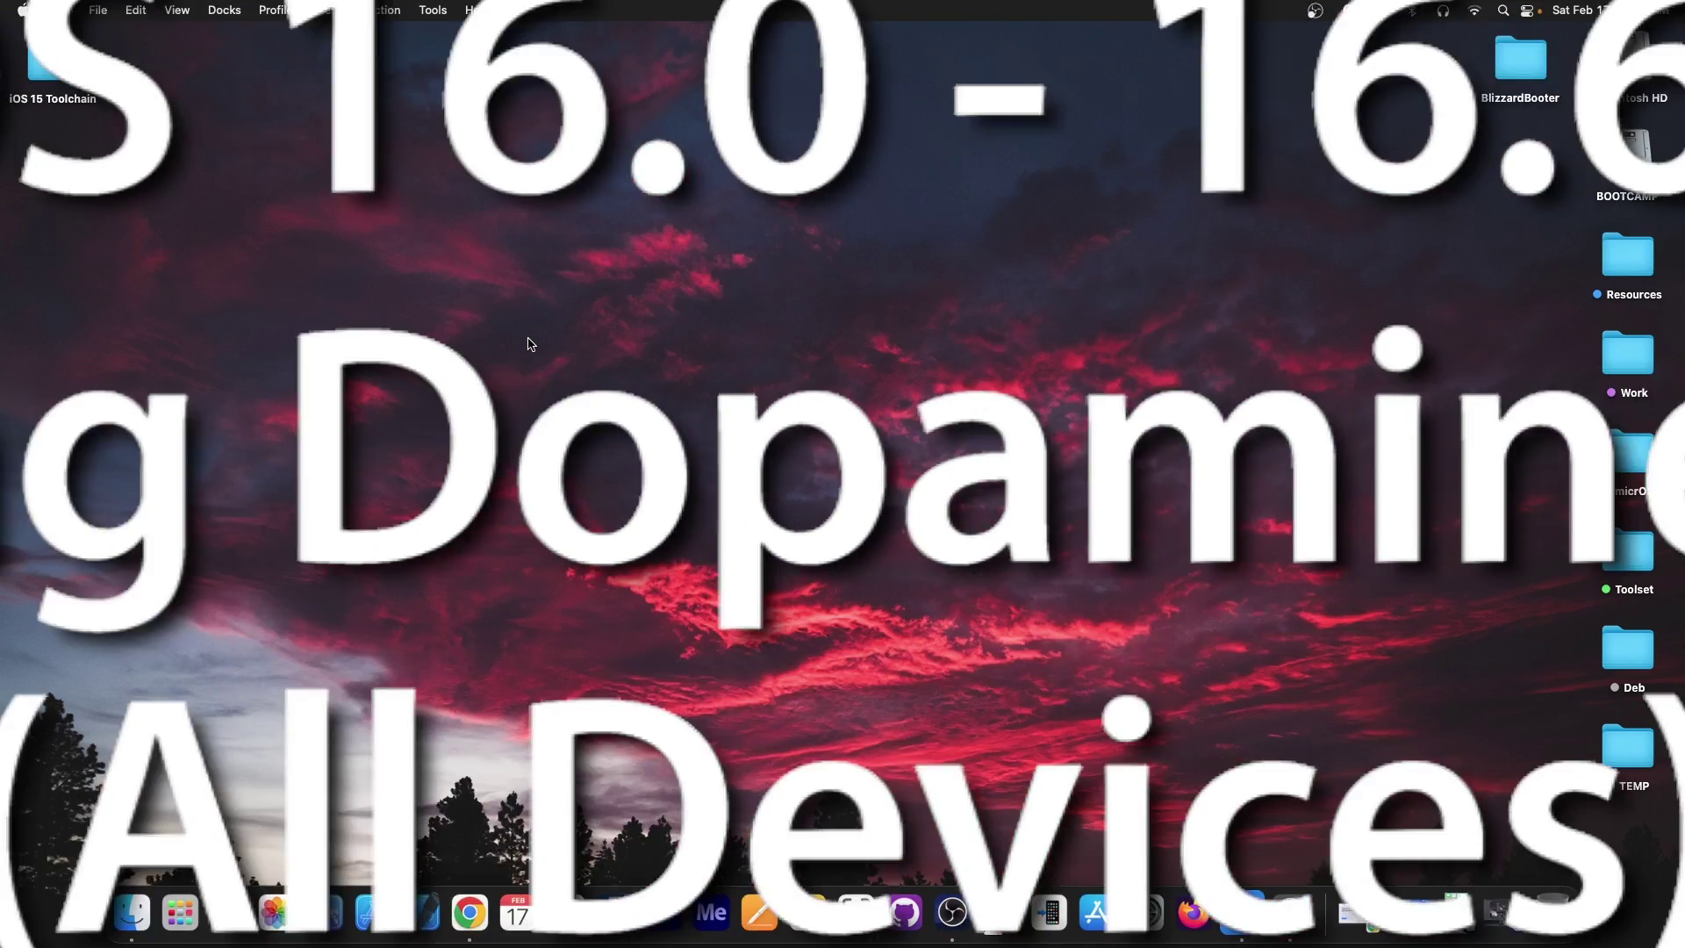
Step: Confirm the iPhone 7 Plus is connected in ReiBoot, then quit ReiBoot despite the discount offer
click(1265, 913)
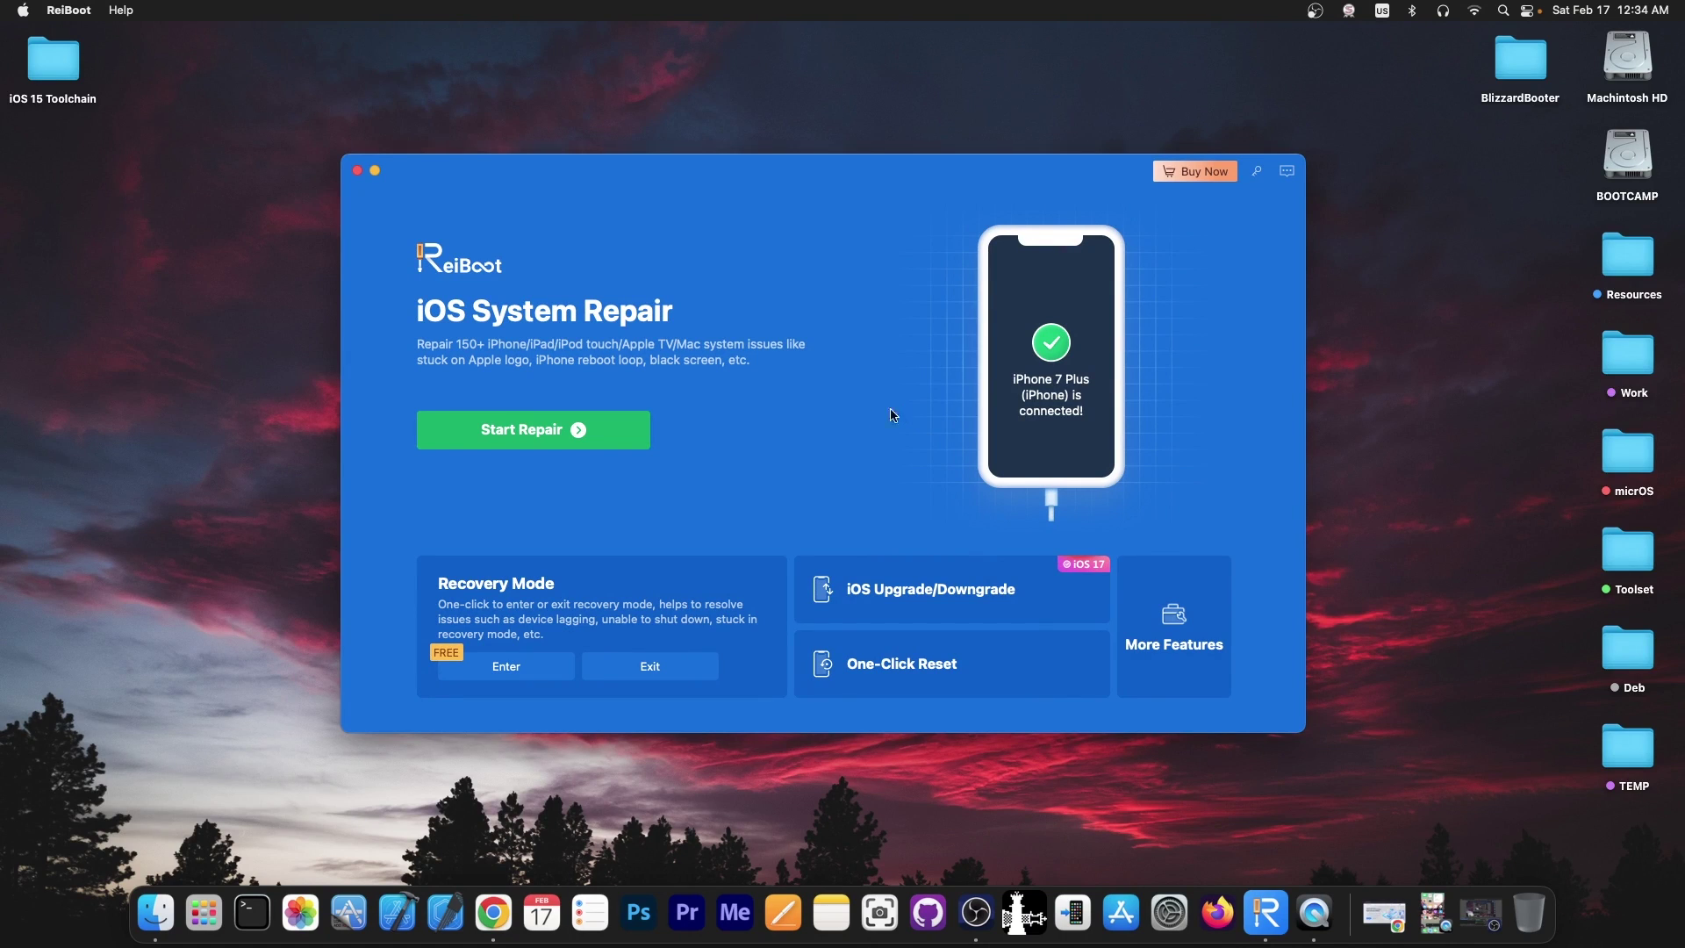
click(358, 170)
click(1089, 525)
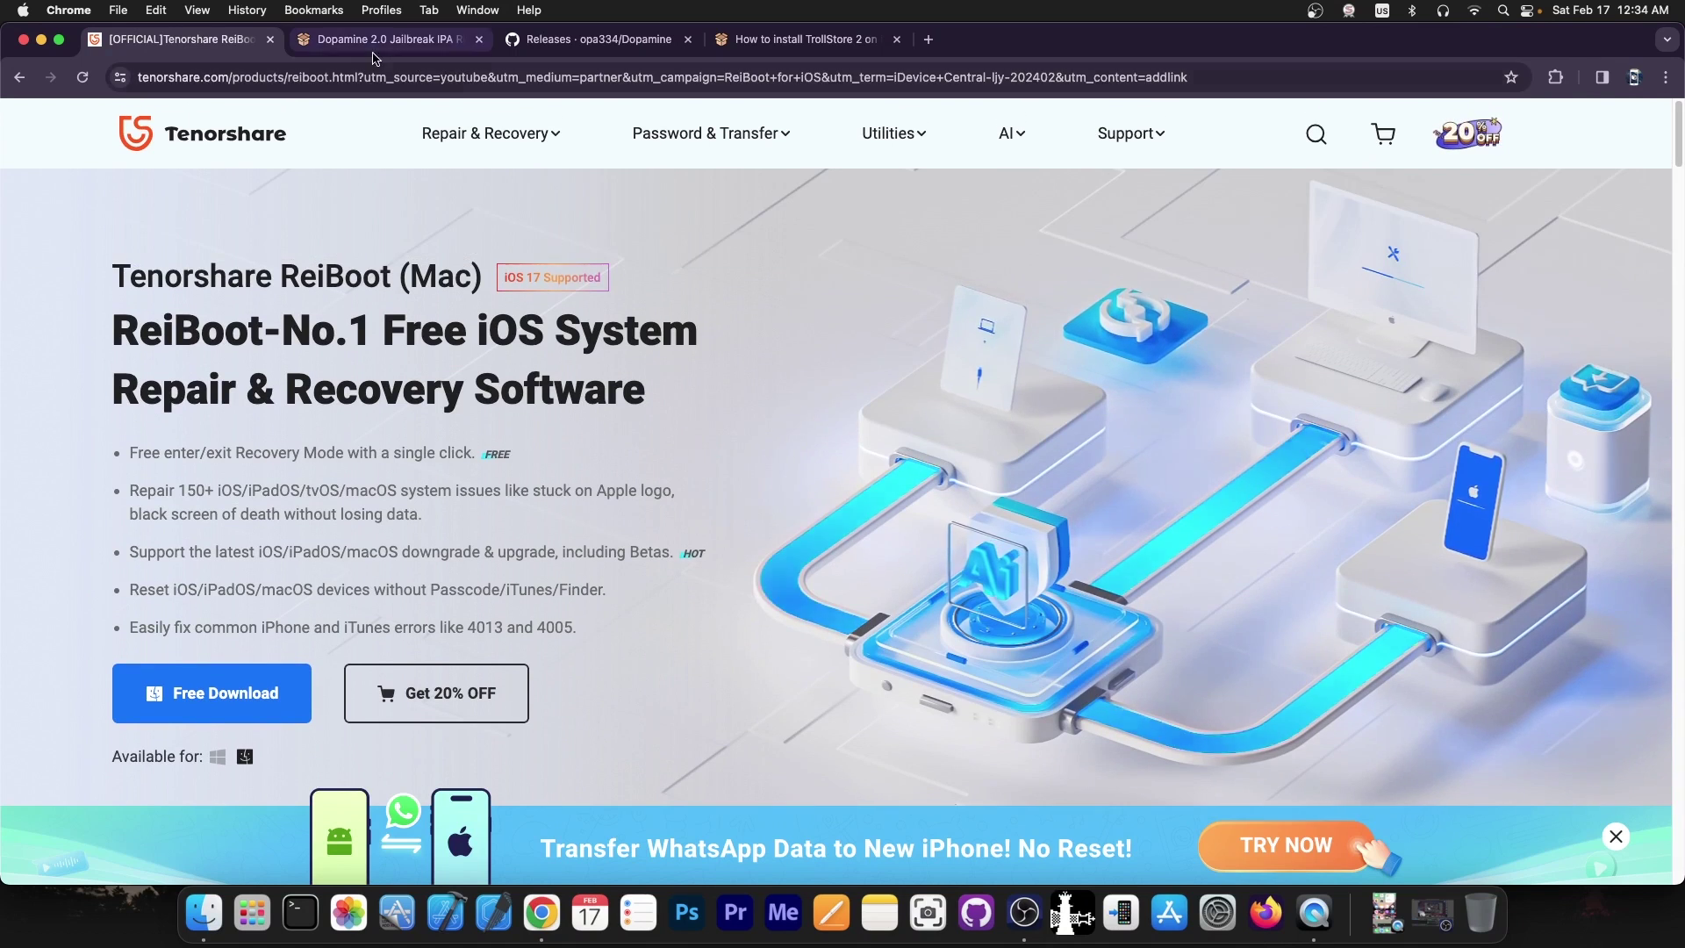
Step: Close the Tenorshare ReiBoot tab and scroll through the Dopamine 2 jailbreak article
click(270, 38)
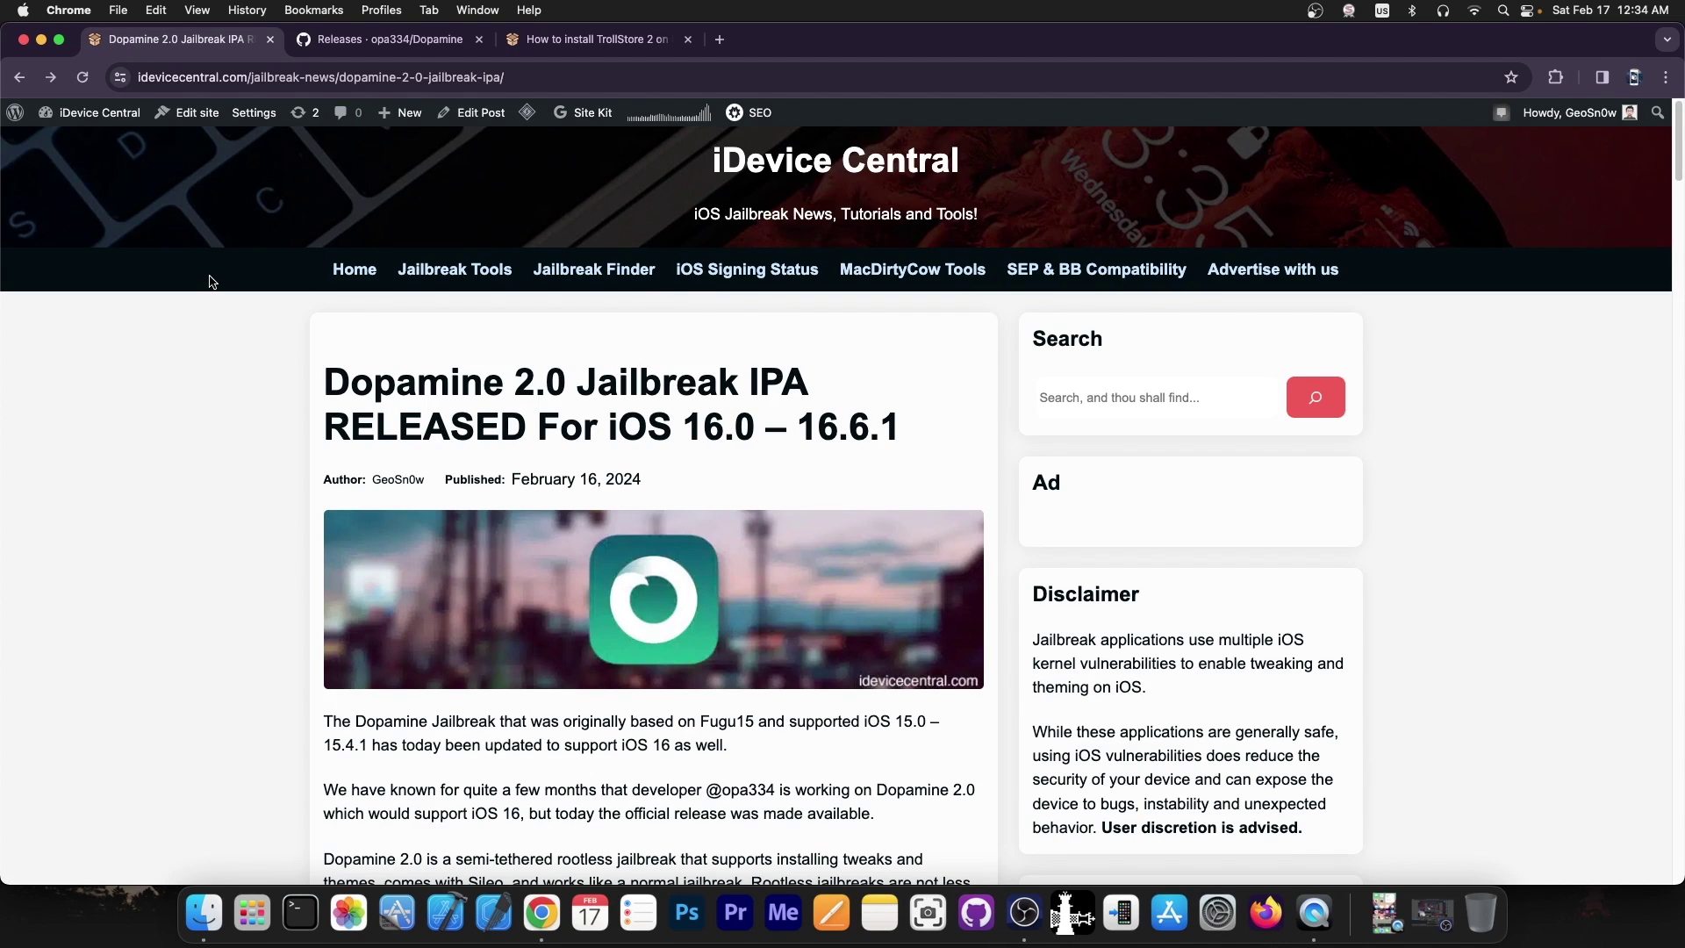
scroll(263, 286, down, 10)
scroll(301, 281, down, 3)
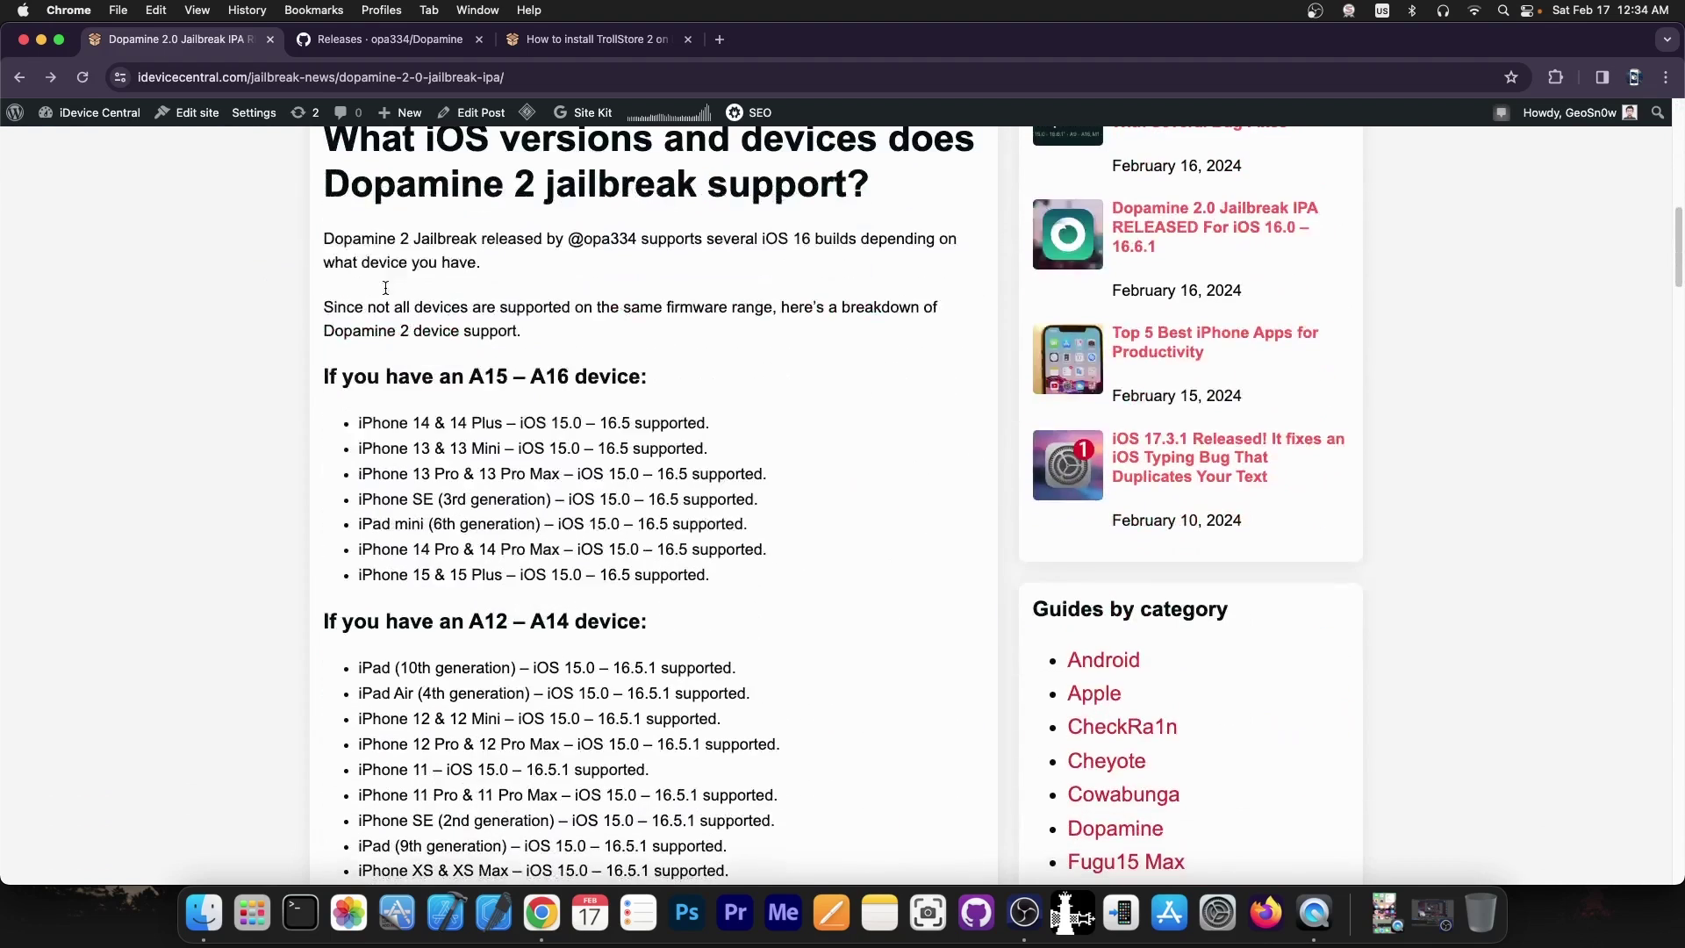
scroll(425, 299, down, 7)
scroll(425, 296, down, 7)
scroll(602, 301, down, 5)
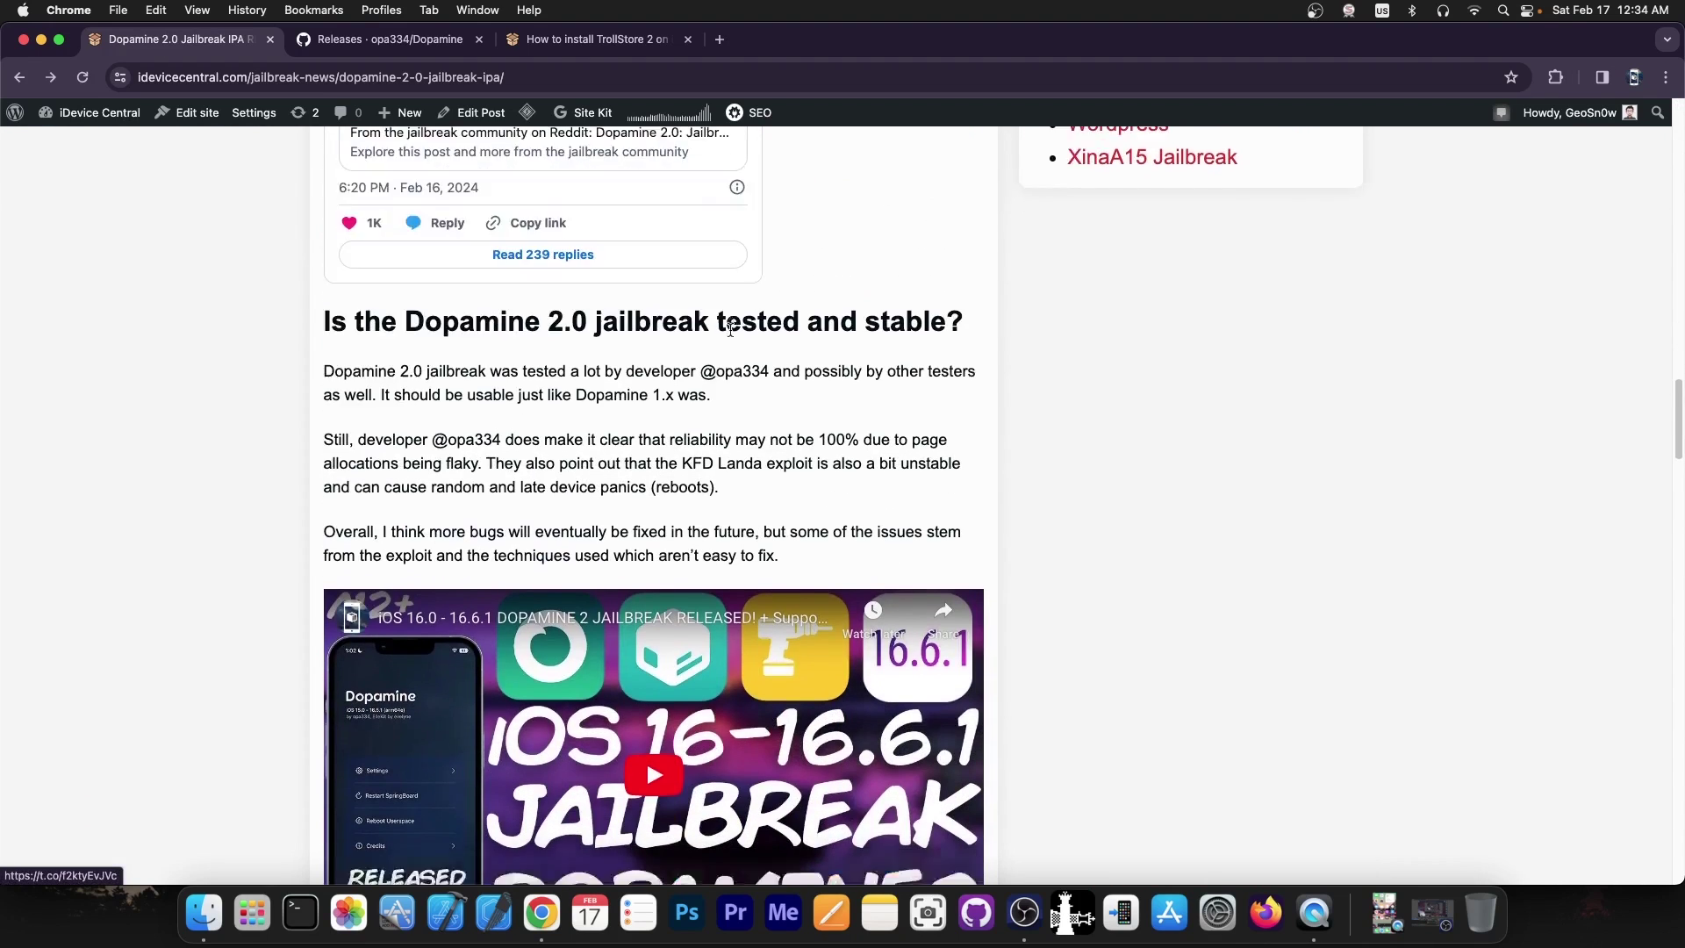
scroll(738, 324, down, 6)
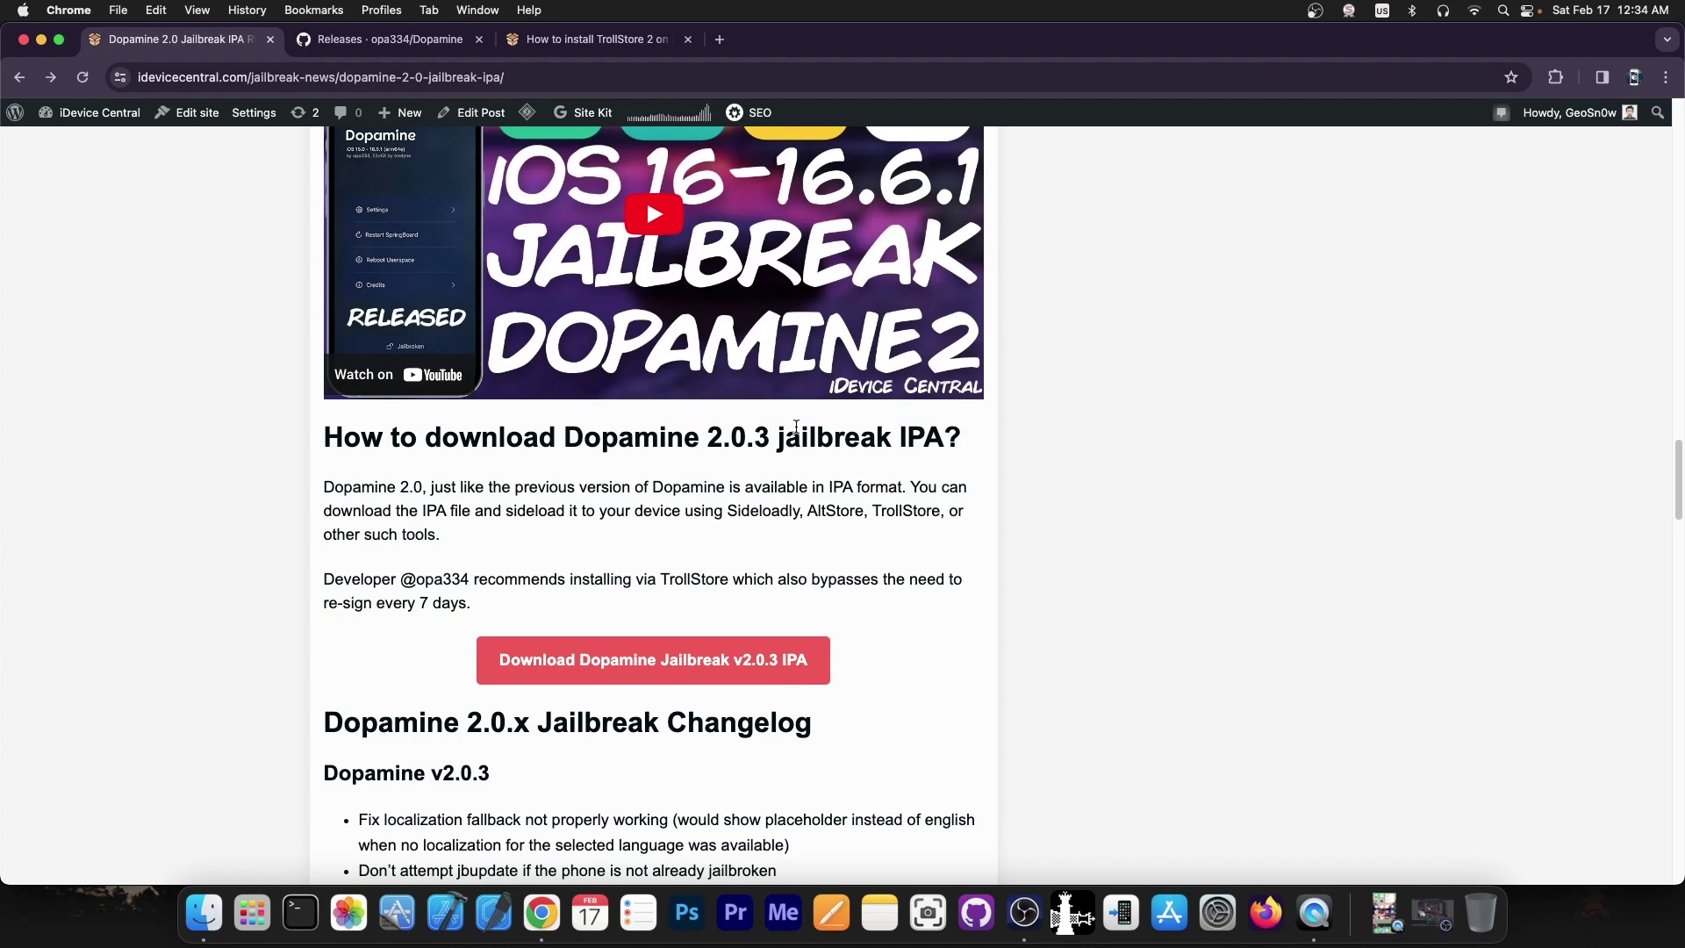
scroll(796, 426, up, 20)
scroll(563, 345, down, 6)
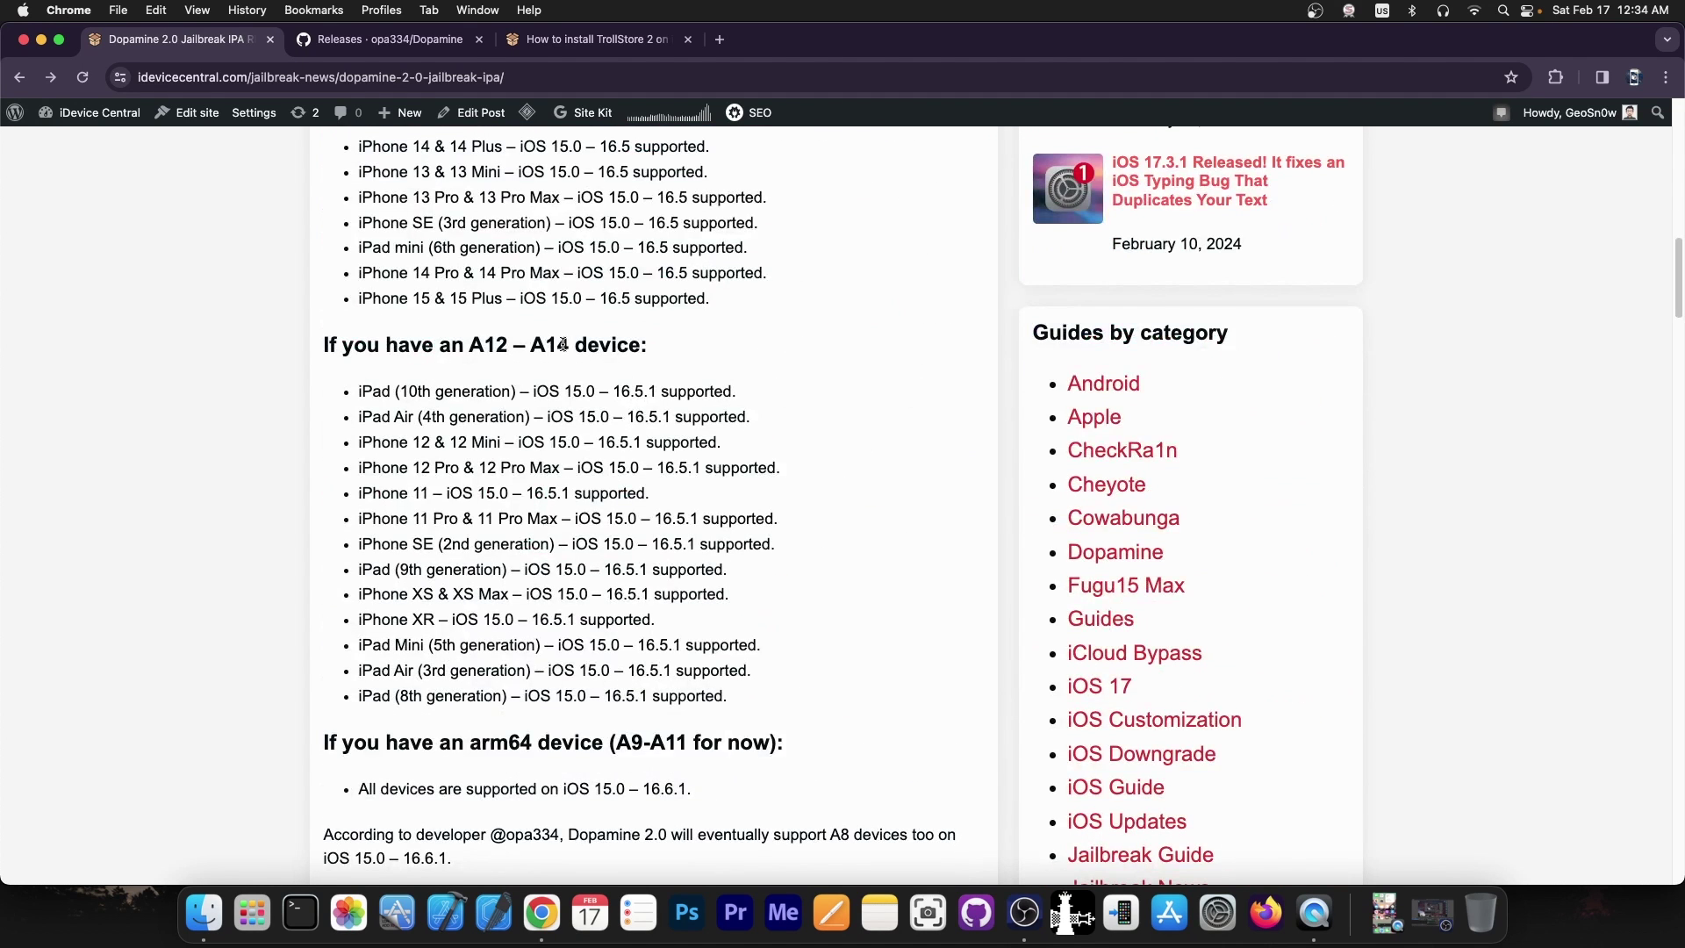
scroll(562, 345, up, 5)
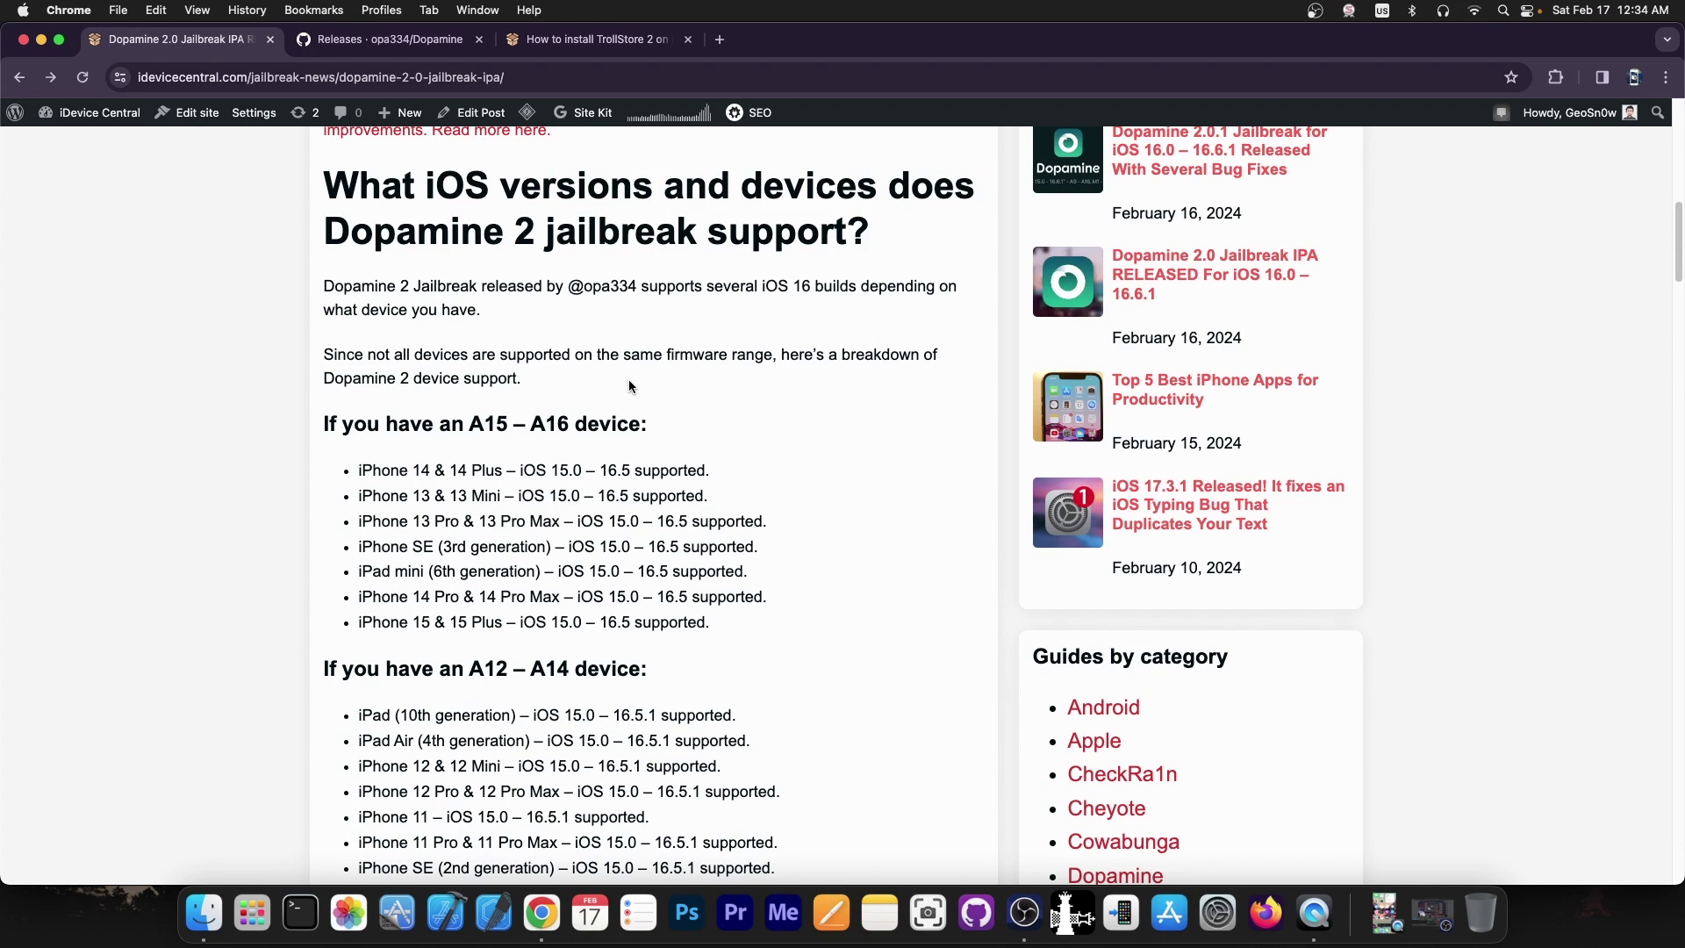
Step: Highlight 16.6.1 as the highest supported arm64 iOS version in the device list
scroll(629, 380, down, 2)
scroll(636, 391, down, 4)
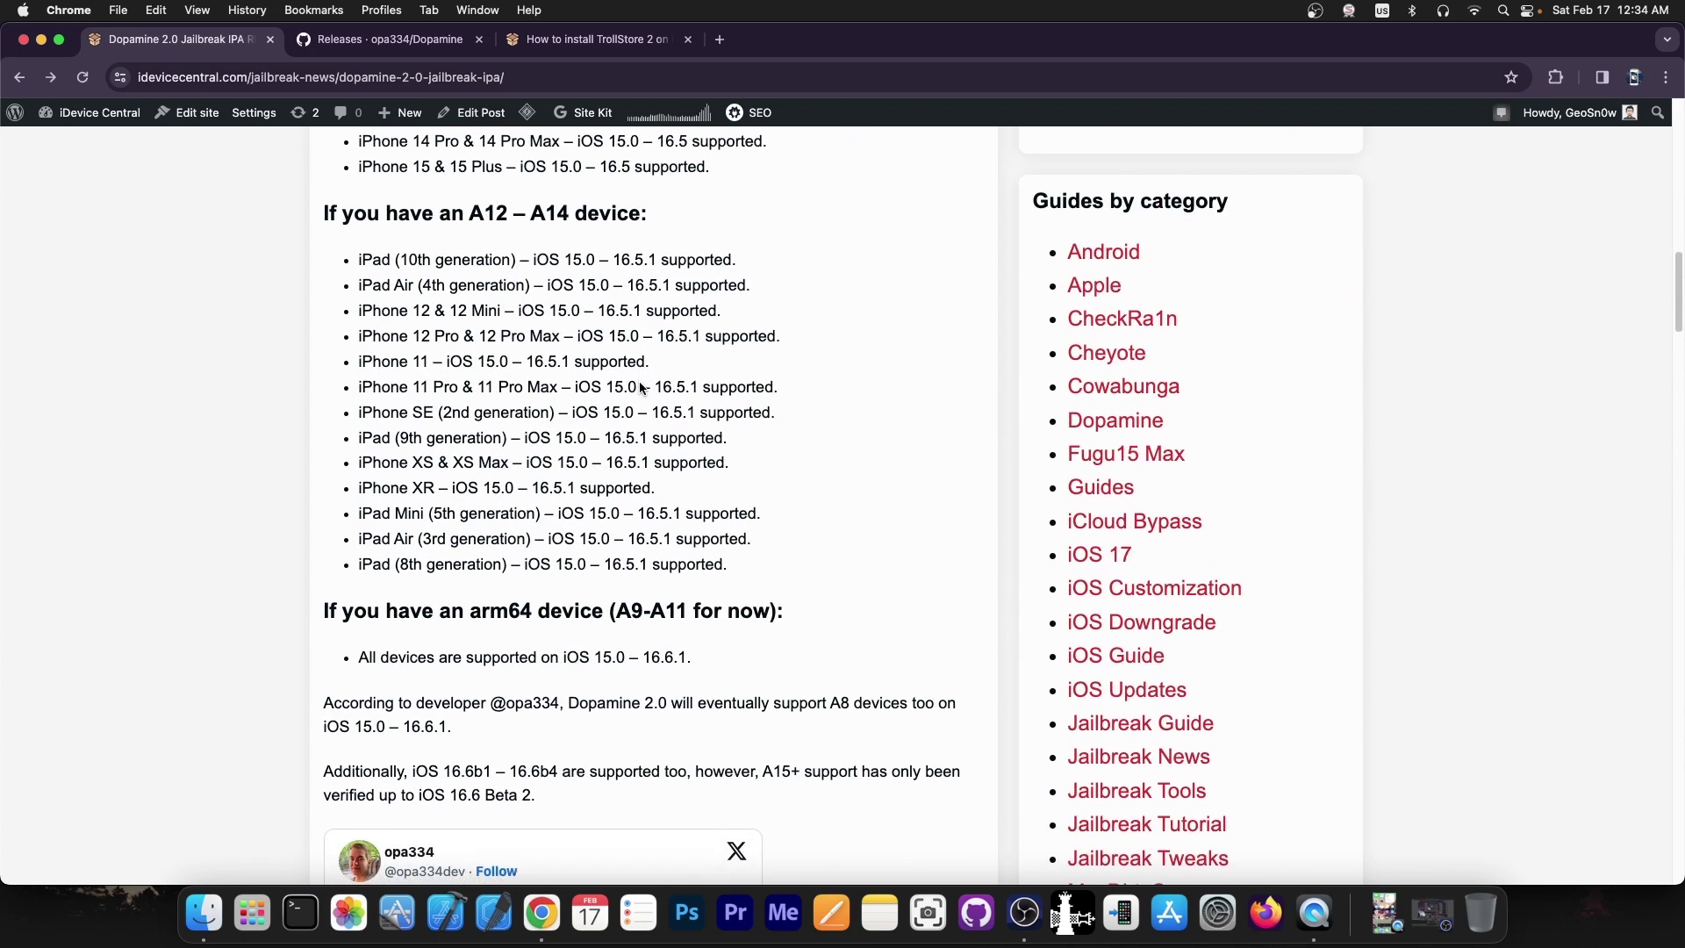
scroll(653, 400, down, 1)
drag(643, 575, 692, 575)
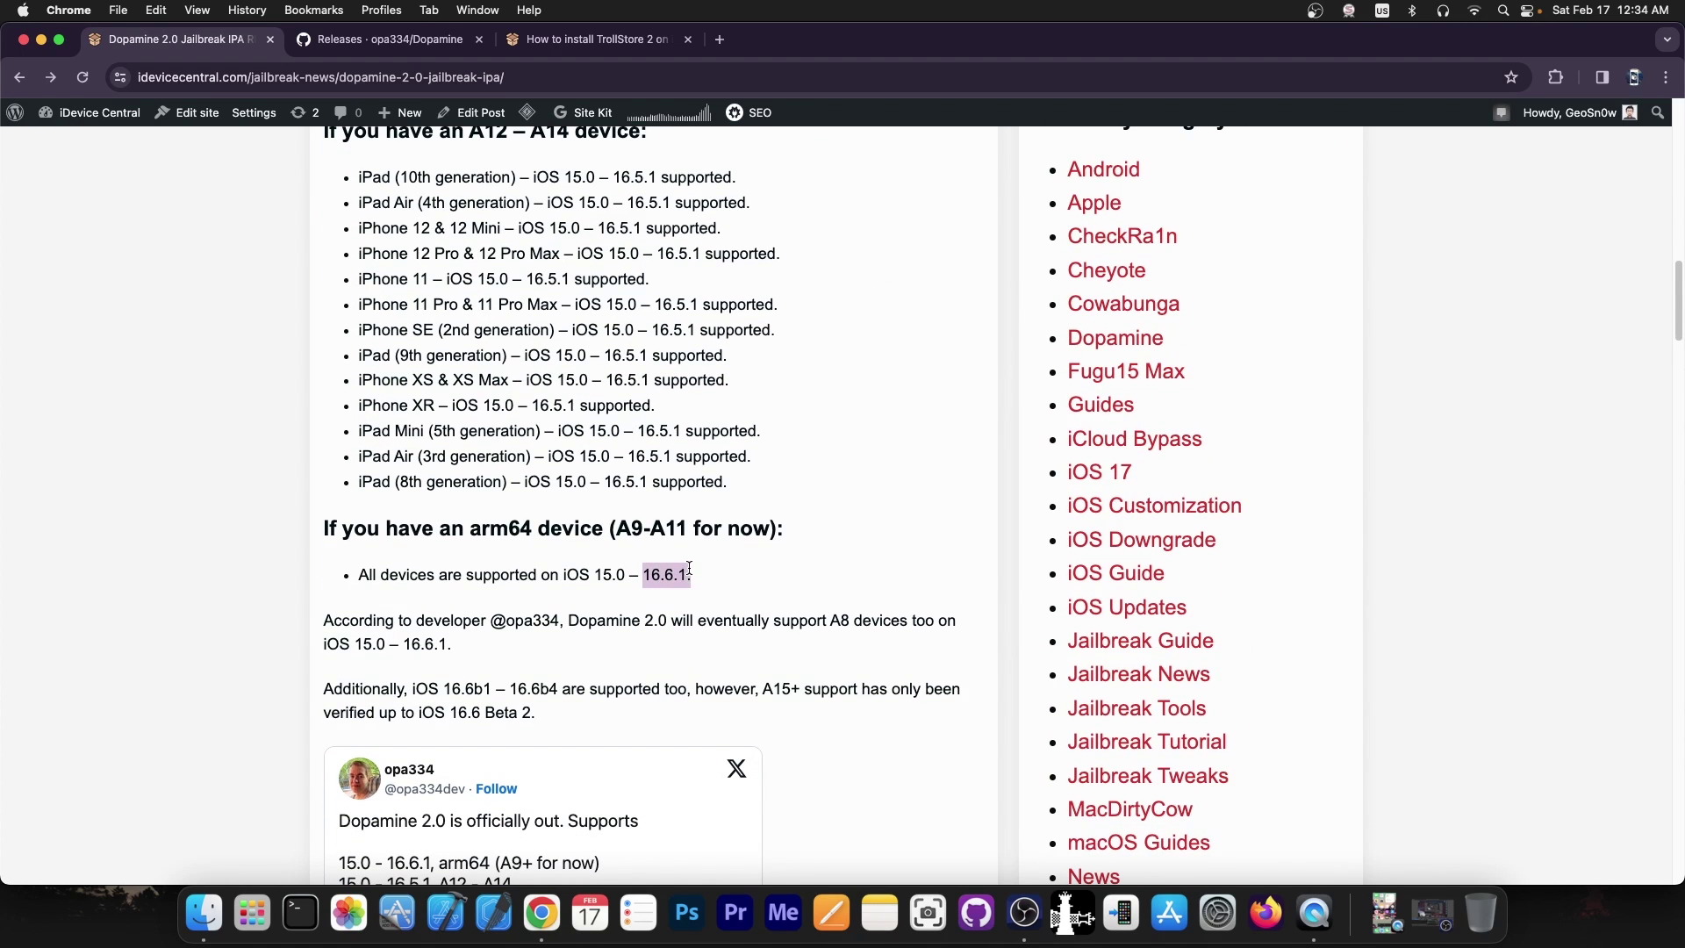
scroll(716, 566, up, 2)
scroll(724, 561, up, 4)
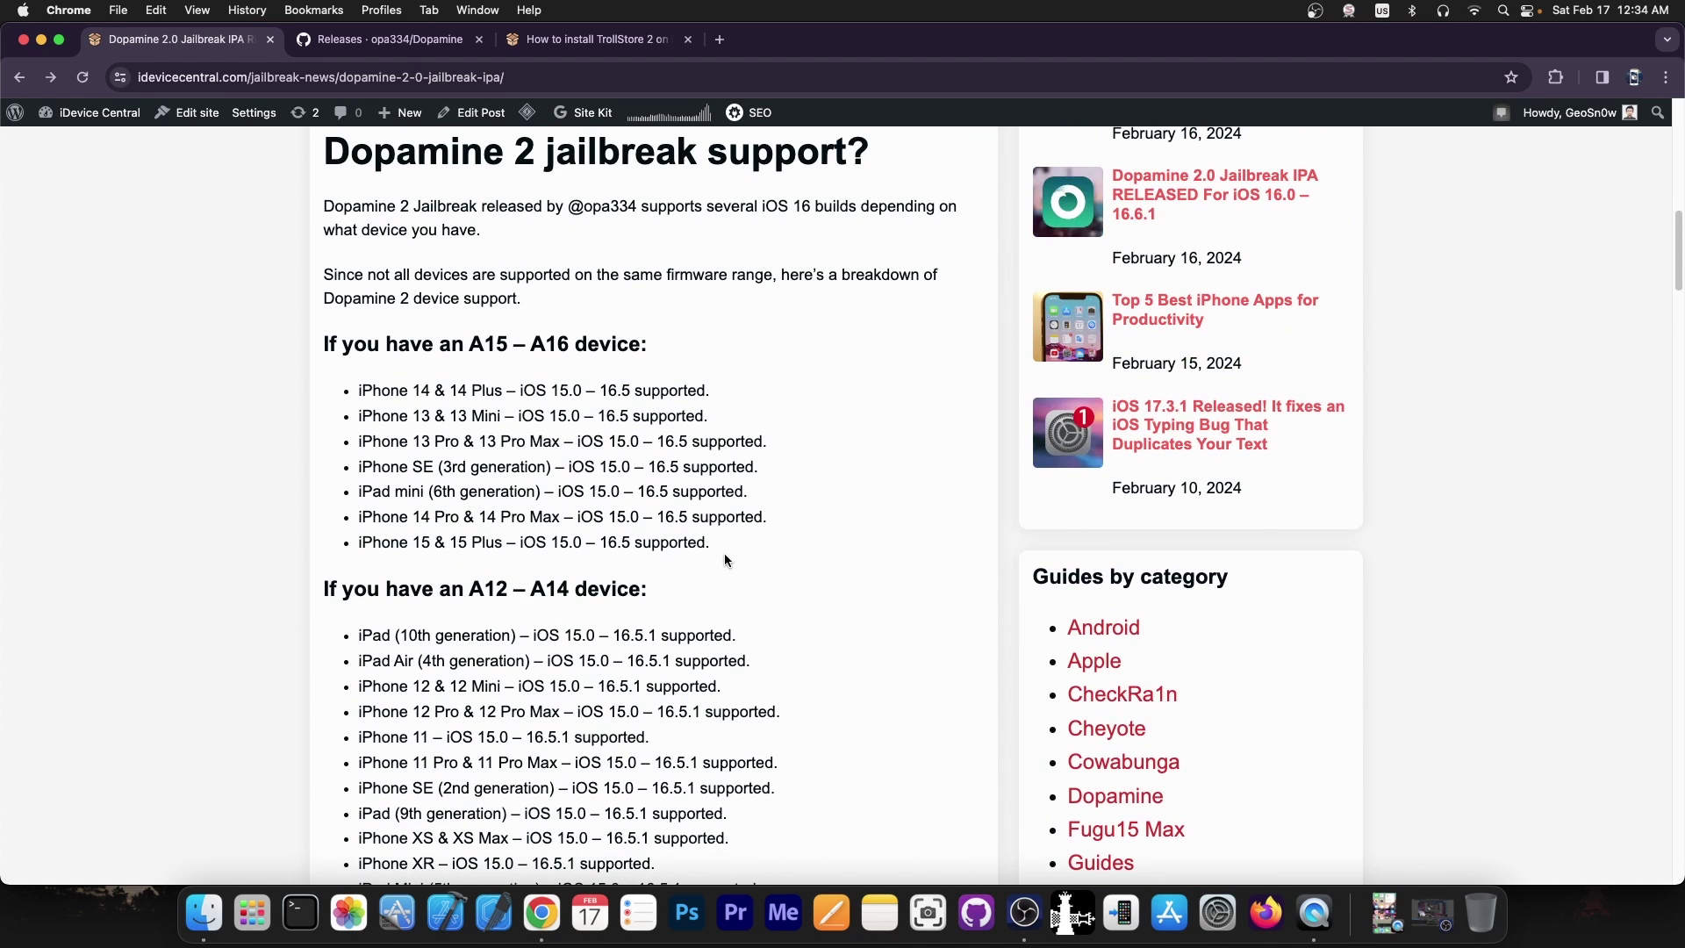
scroll(710, 390, down, 1)
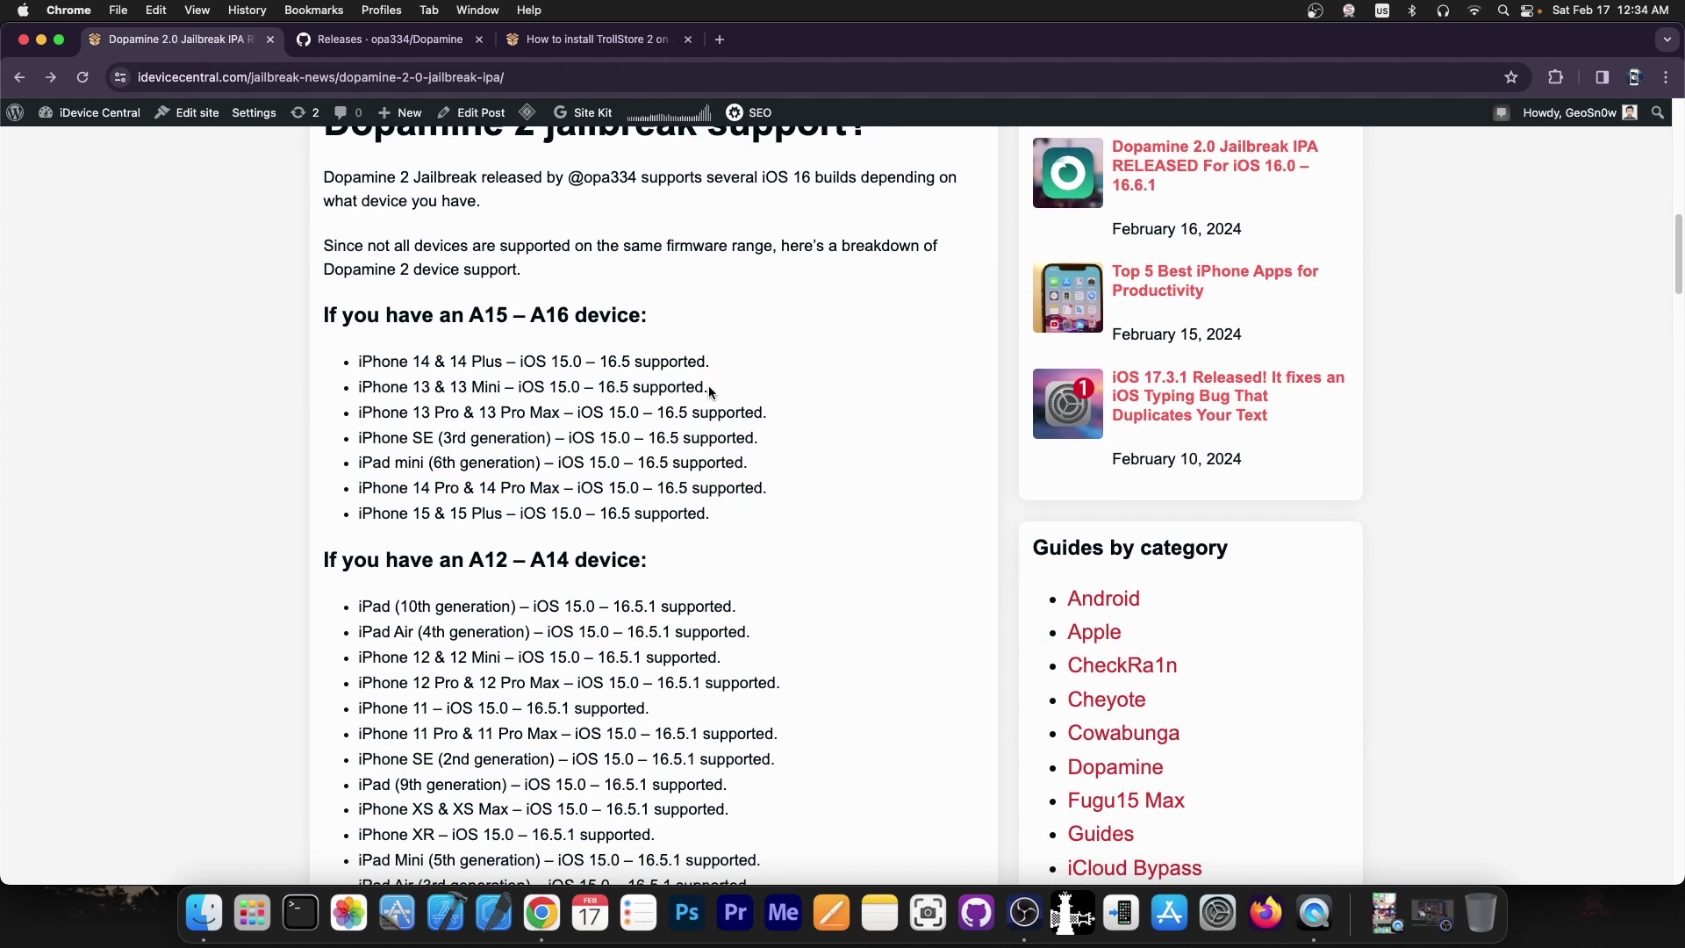
scroll(709, 386, up, 3)
scroll(698, 353, up, 6)
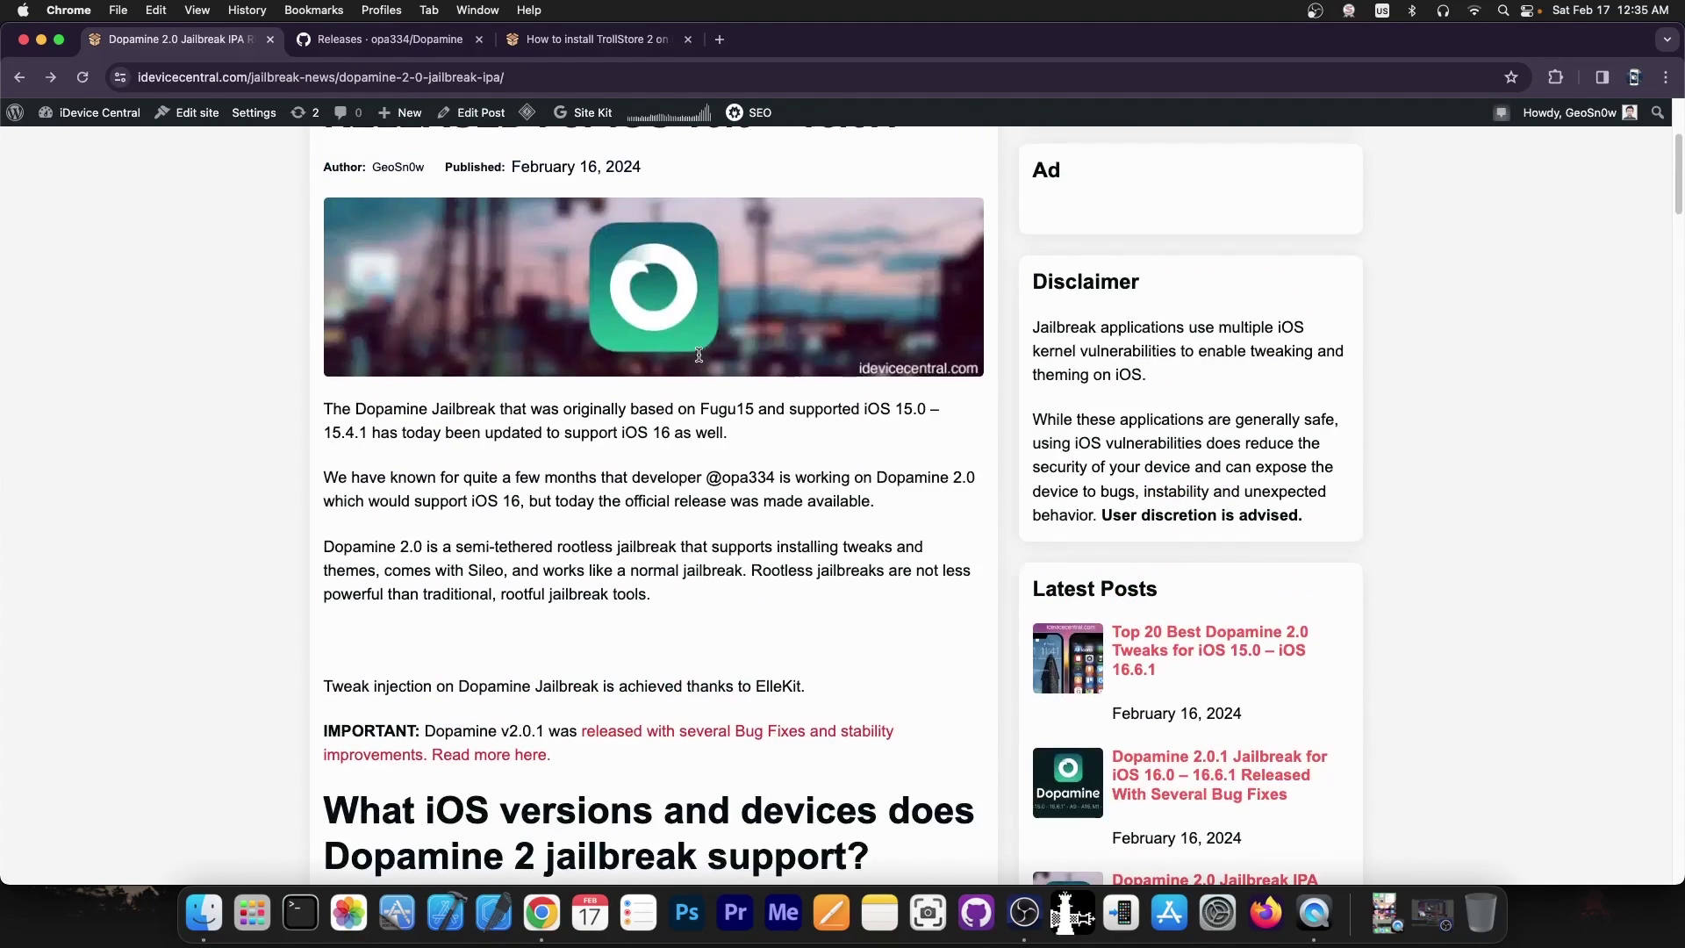
scroll(699, 354, up, 4)
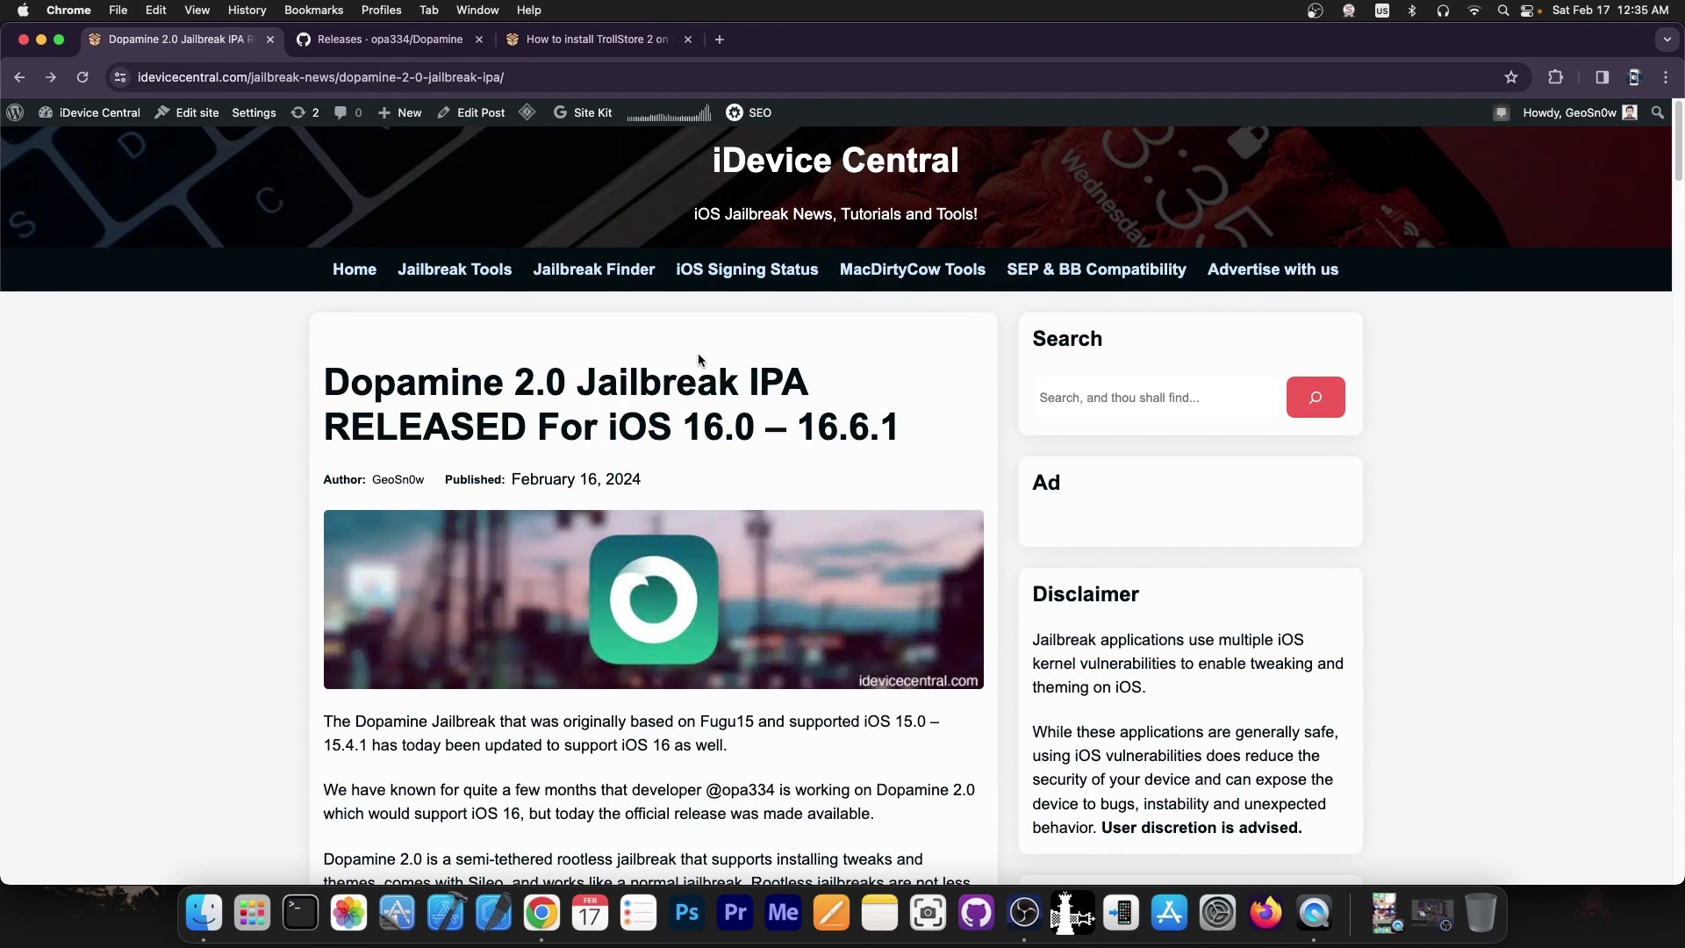
Step: Glance at the Dopamine GitHub releases, then scroll through the TrollStore 2 install guide
key(ctrl+Tab)
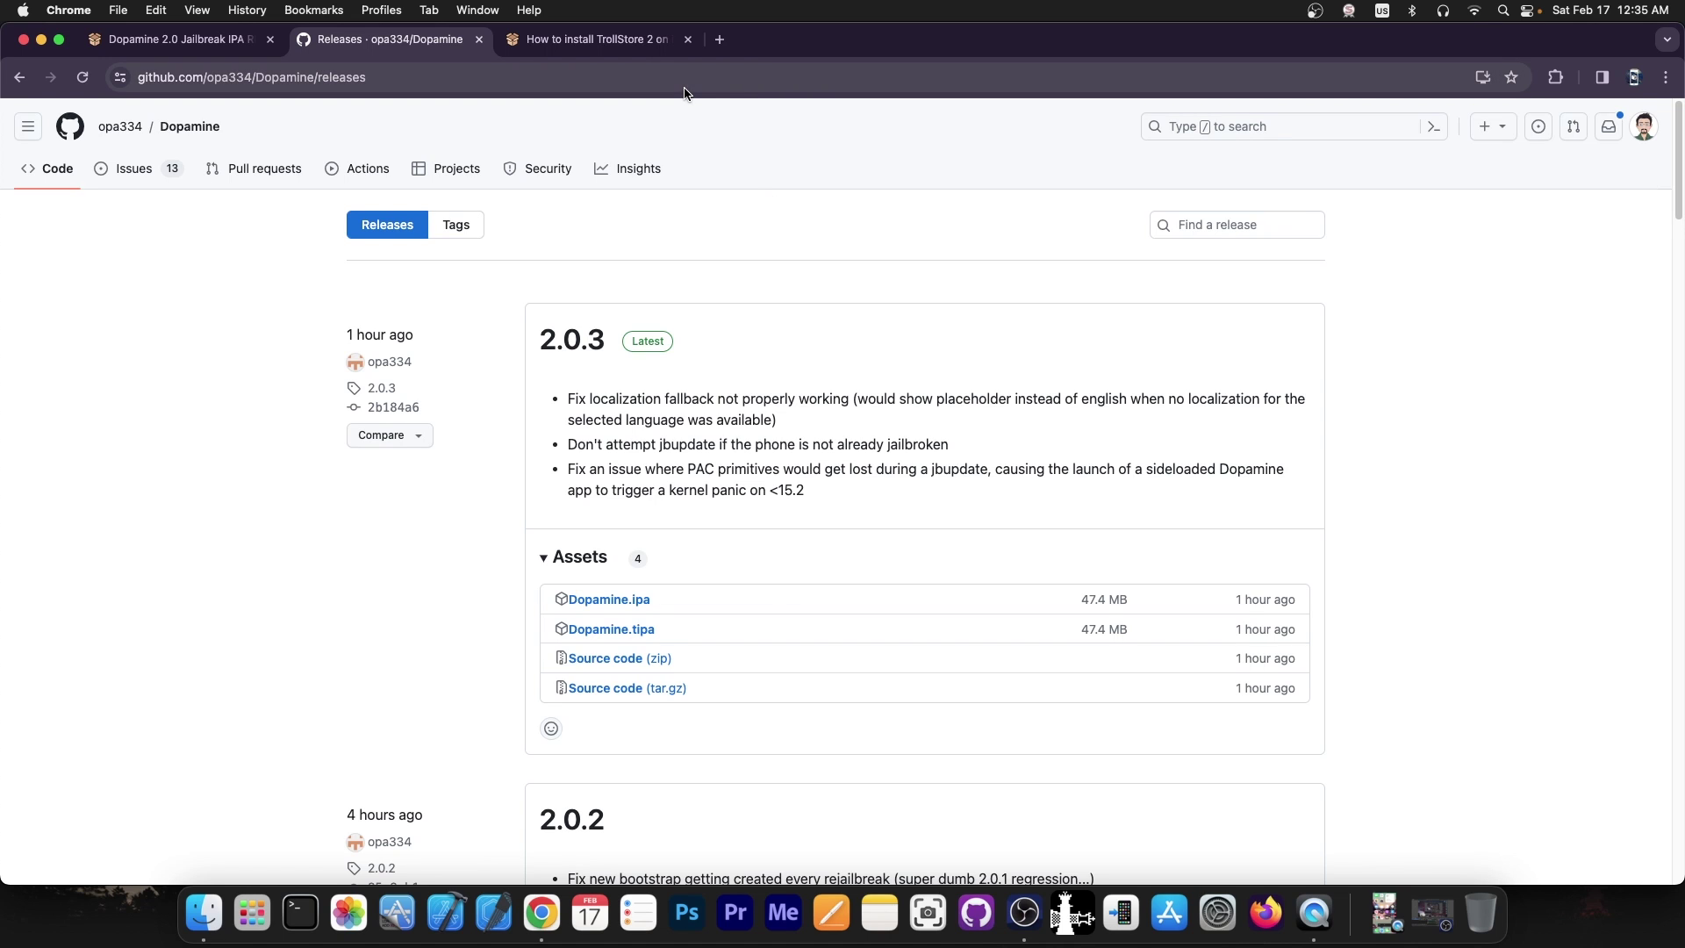
click(629, 46)
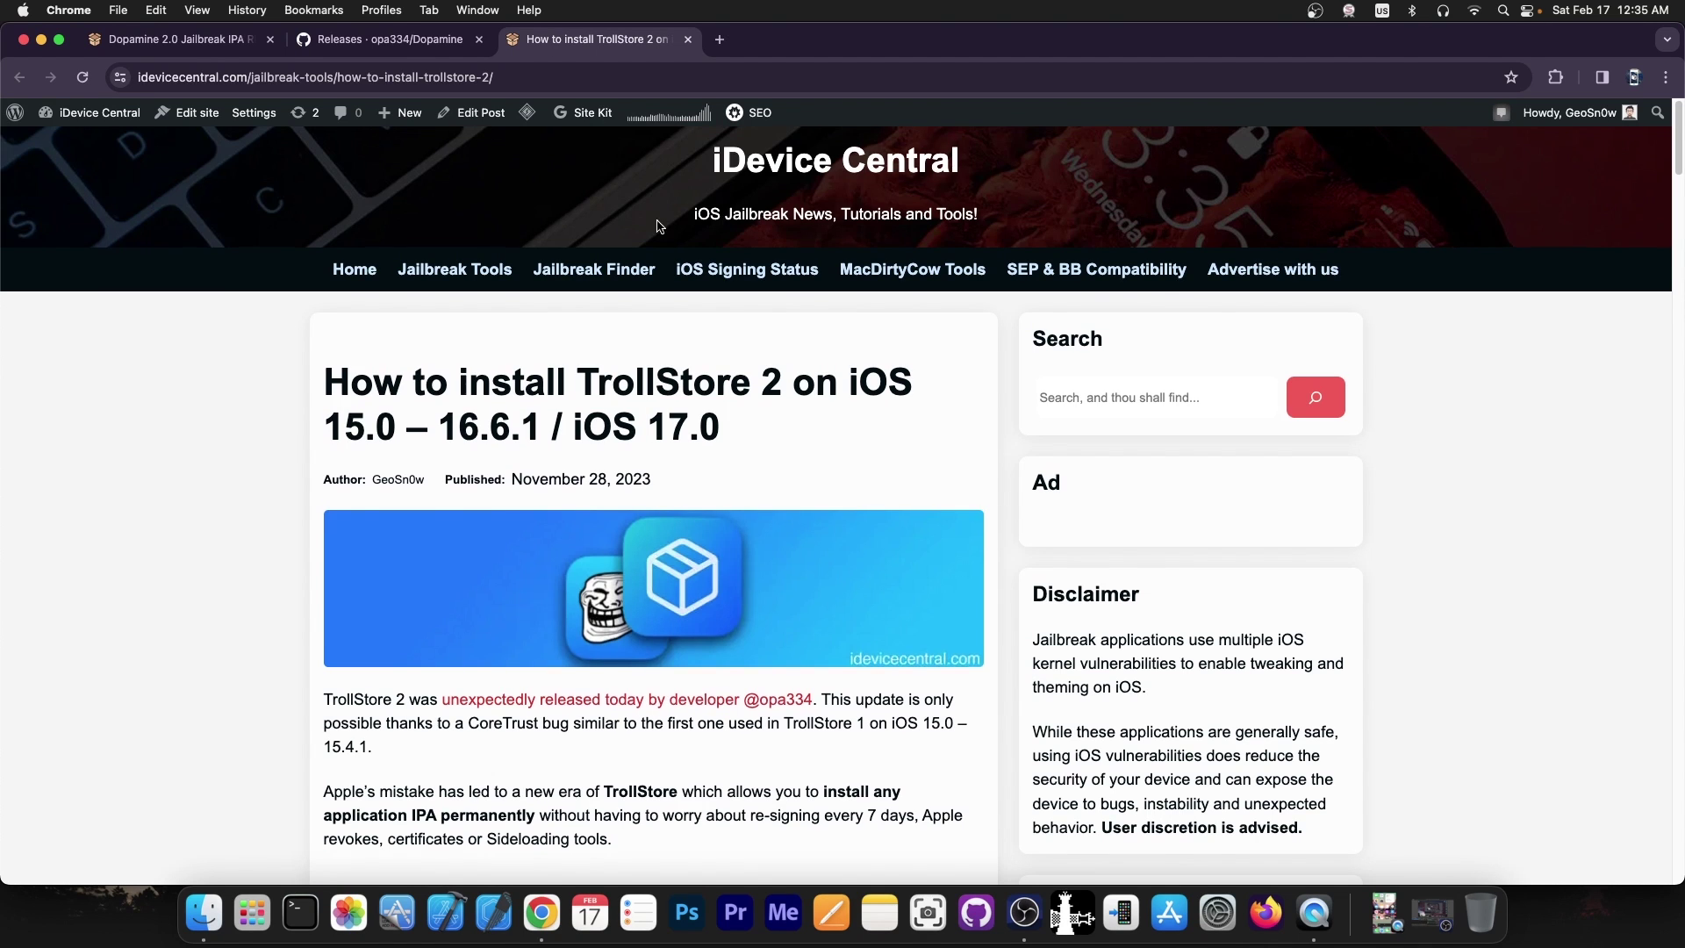
scroll(685, 264, down, 15)
scroll(698, 299, down, 5)
scroll(707, 314, down, 4)
scroll(706, 315, down, 5)
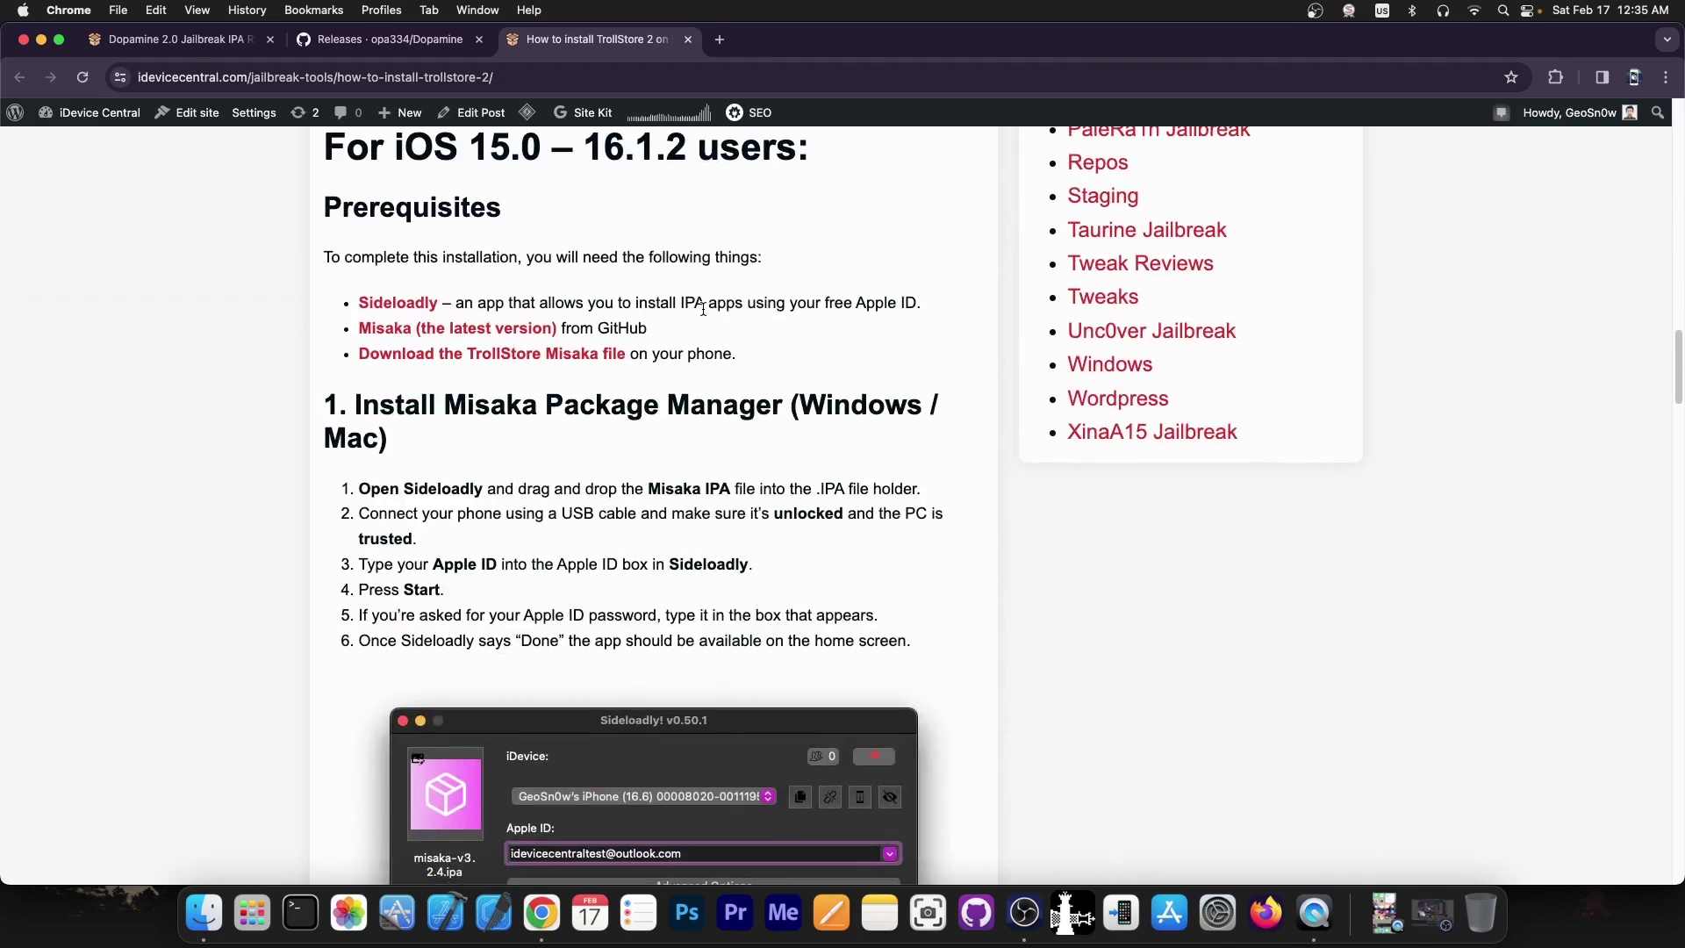
scroll(693, 307, down, 1)
scroll(667, 299, down, 2)
Step: Minimize Chrome and bring back the QuickTime window mirroring the iPhone
scroll(629, 289, up, 1)
scroll(630, 290, up, 10)
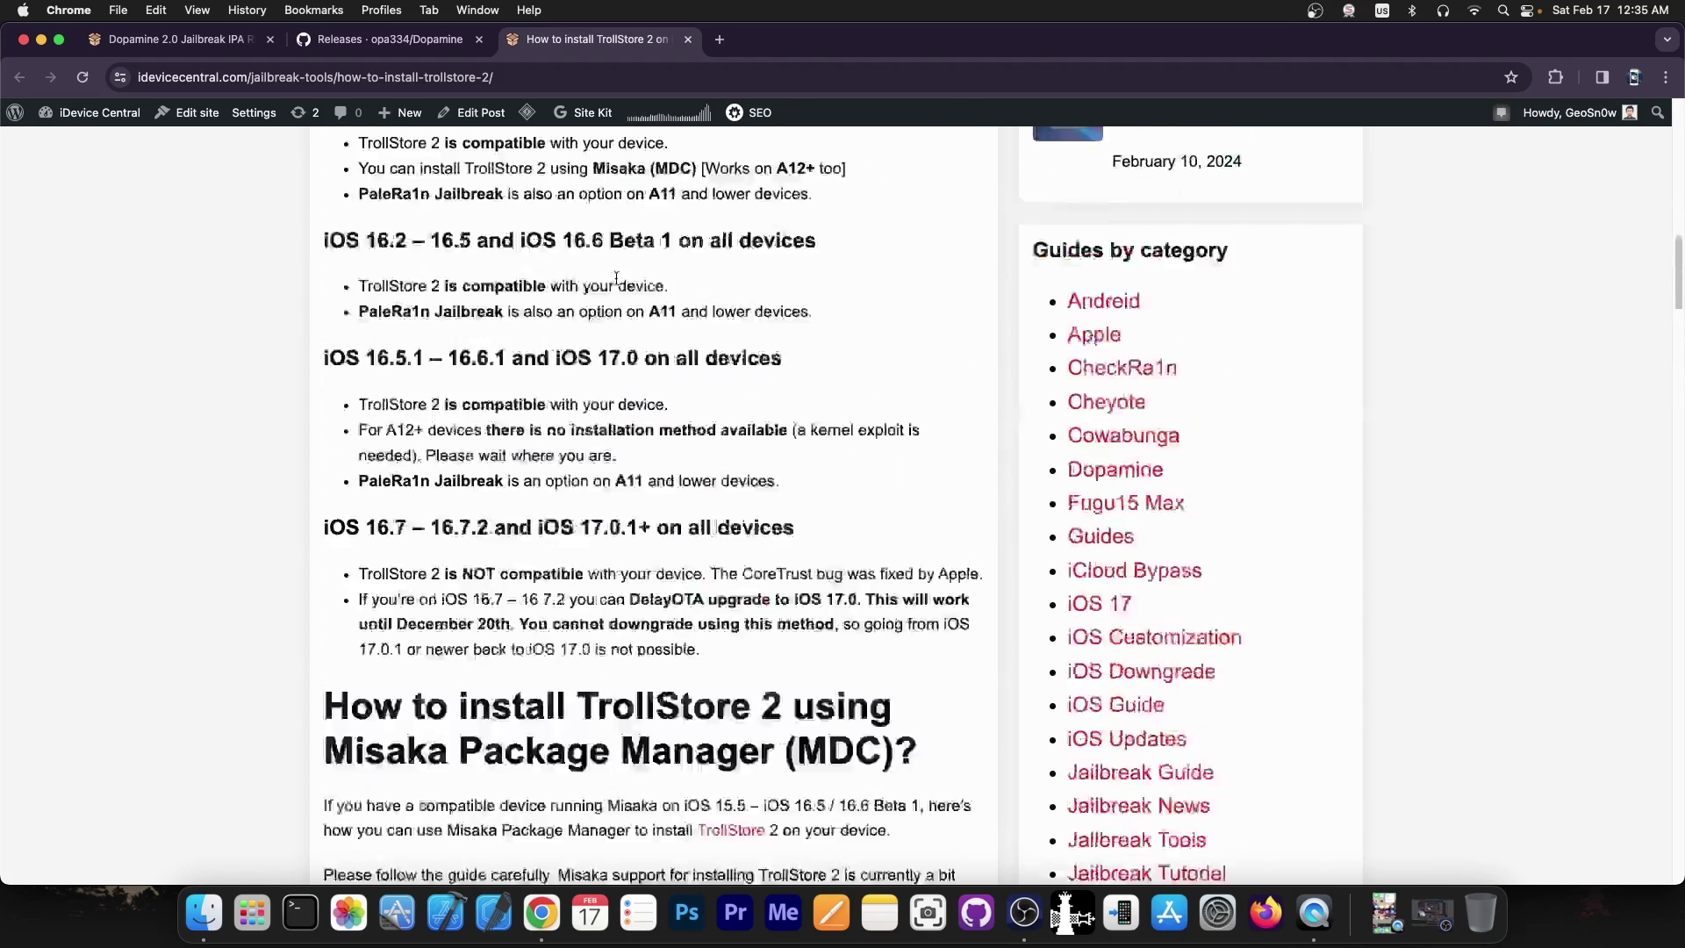
scroll(629, 290, up, 10)
key(super+m)
click(1344, 919)
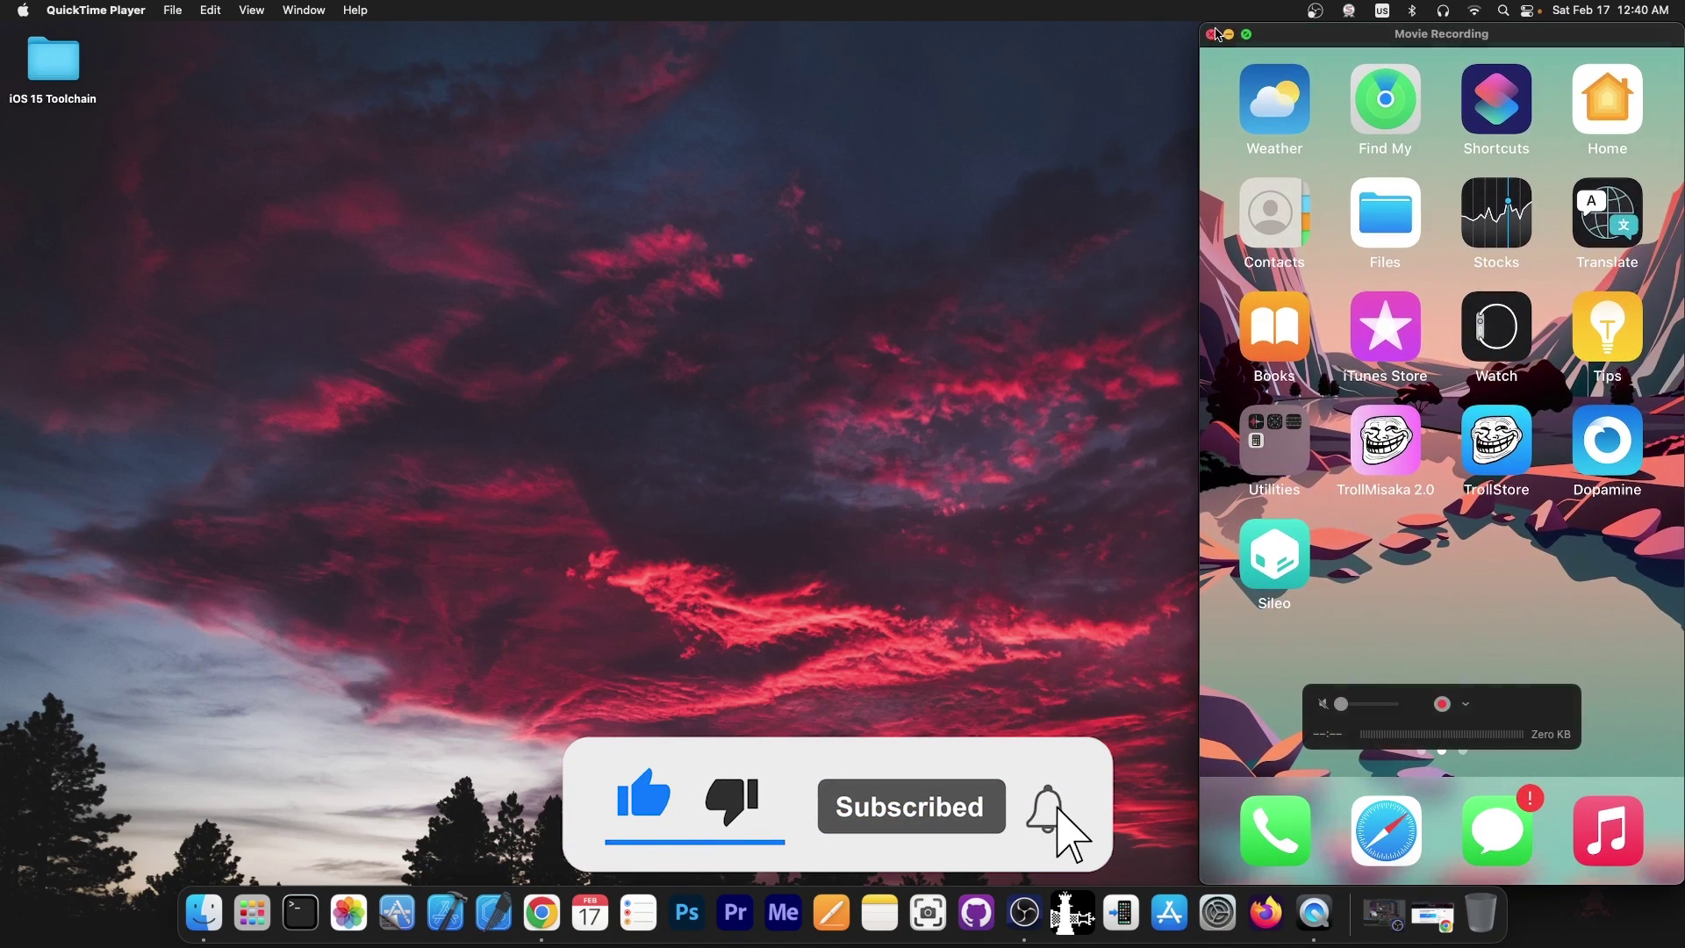
Step: Minimize the Movie Recording window once Sileo is seen on the home screen
click(1234, 33)
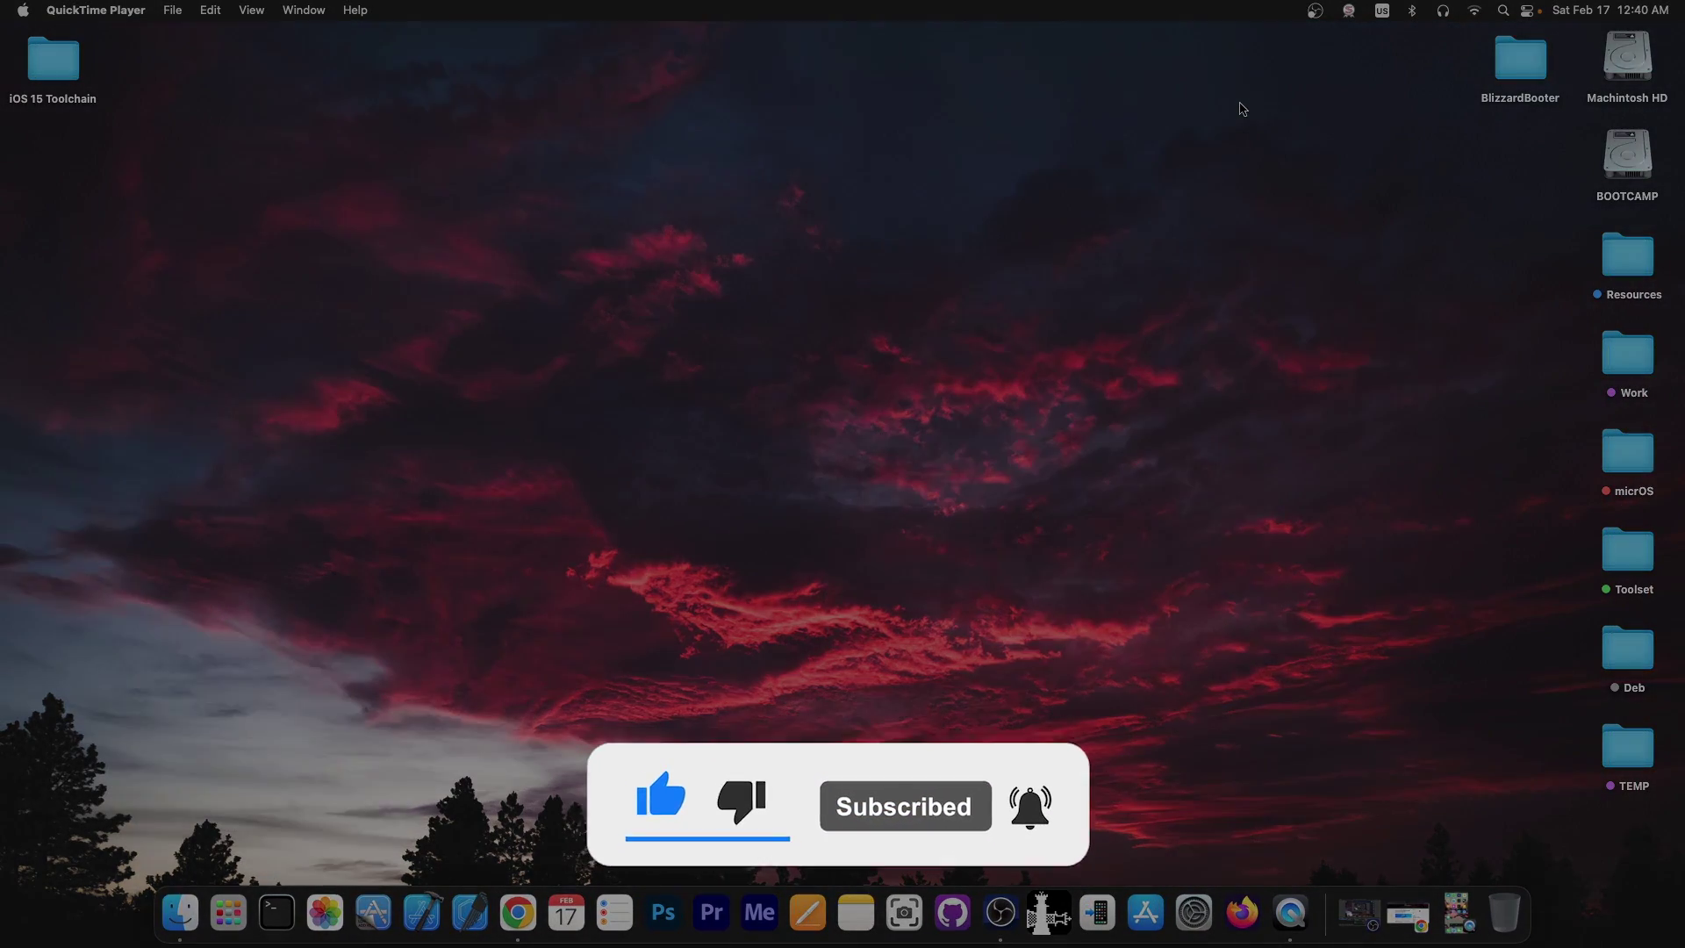